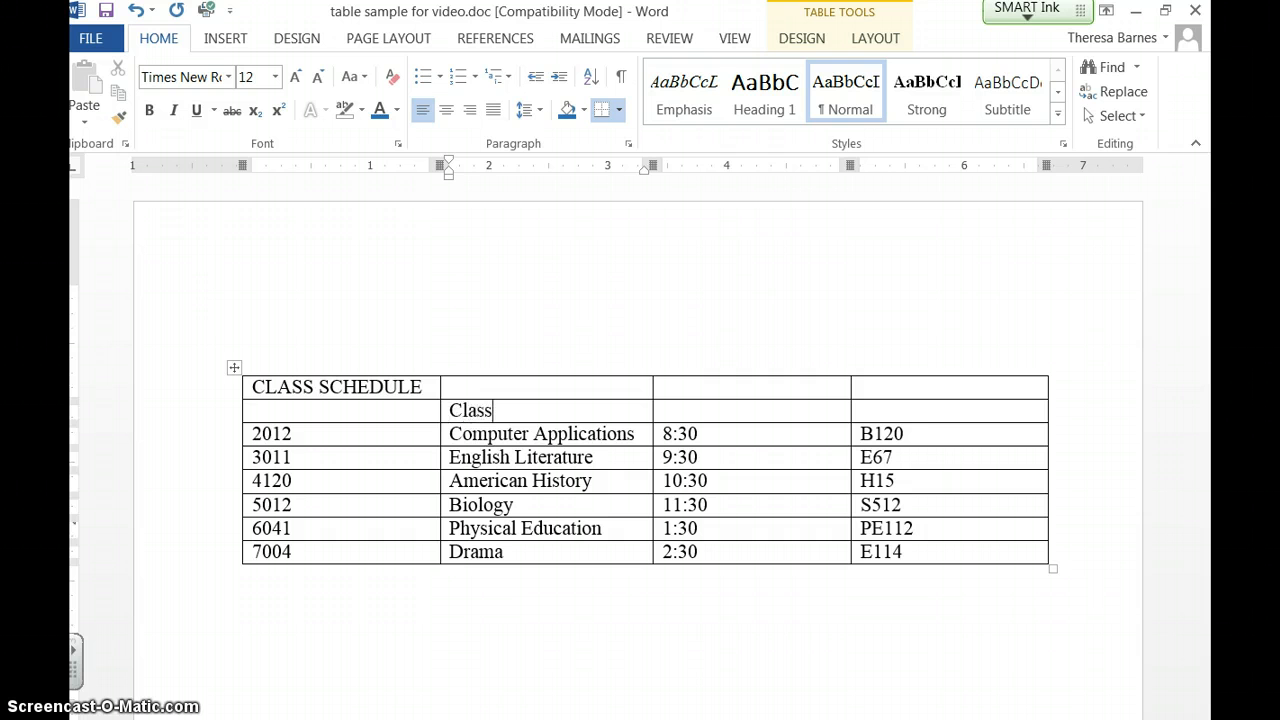
- Enter the column headings Time and Room after Class in the table's second row
key("Tab")
key("Tab")
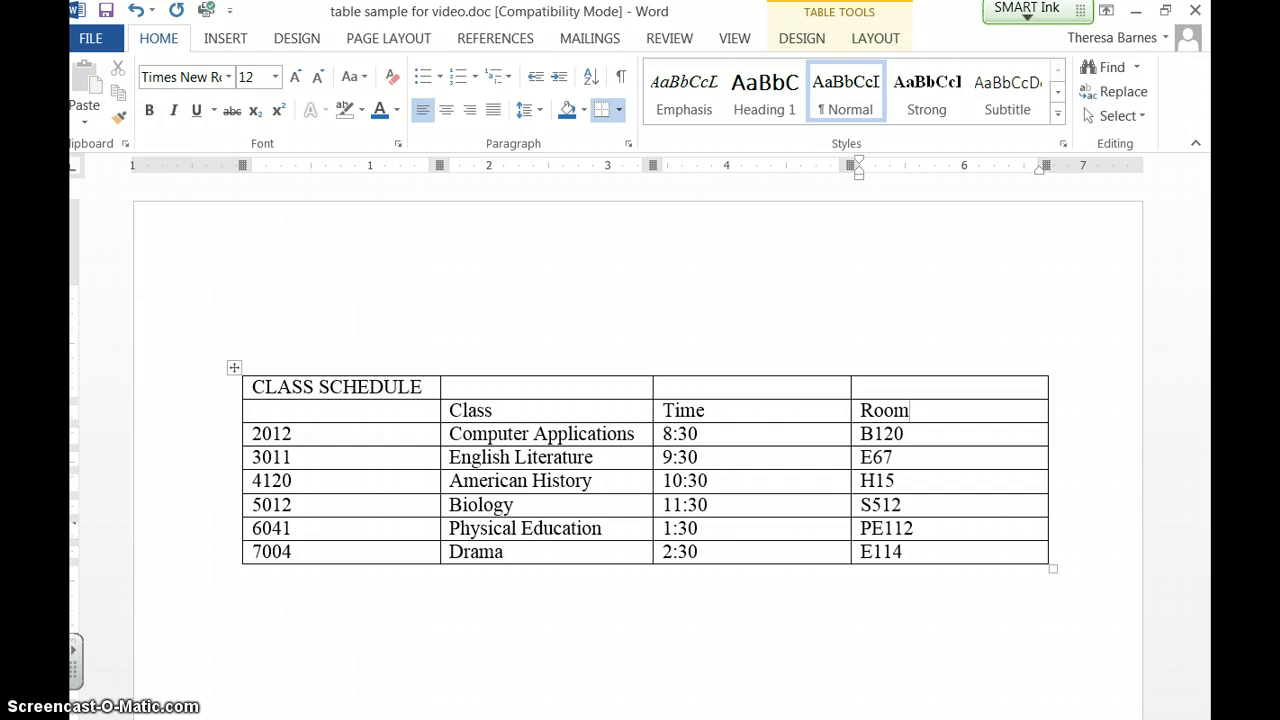
key("Return")
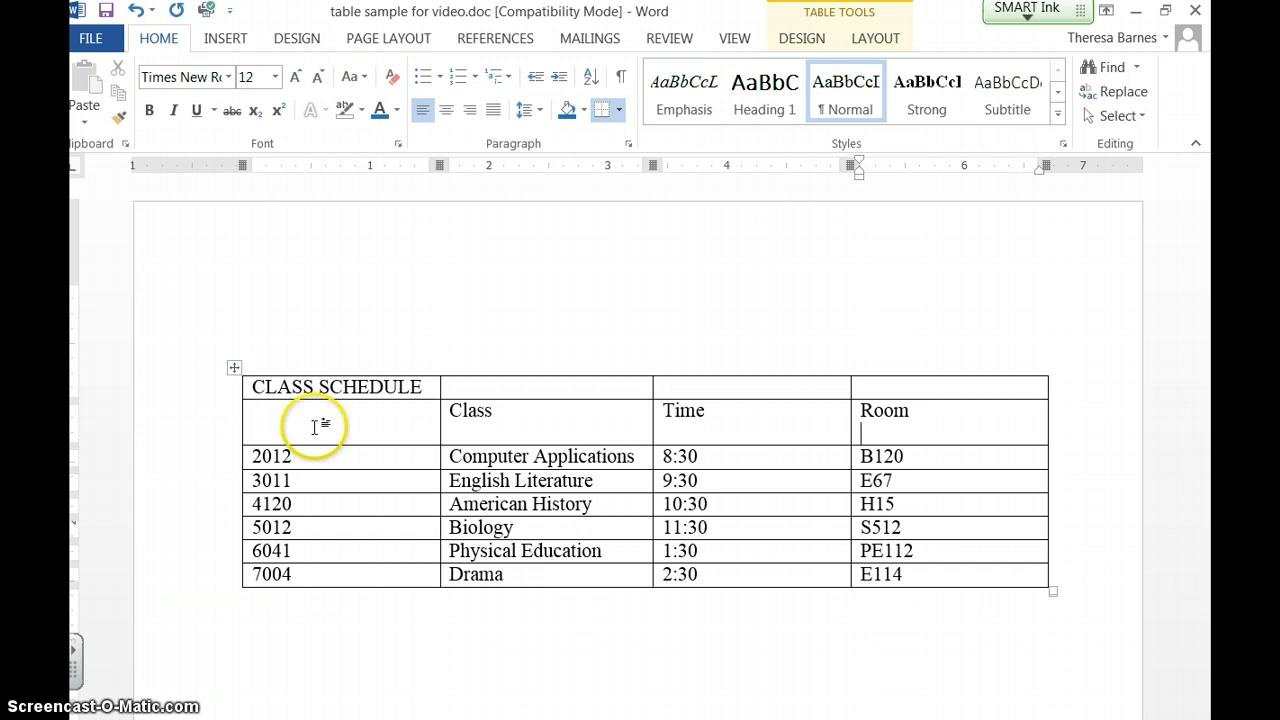
key("BackSpace")
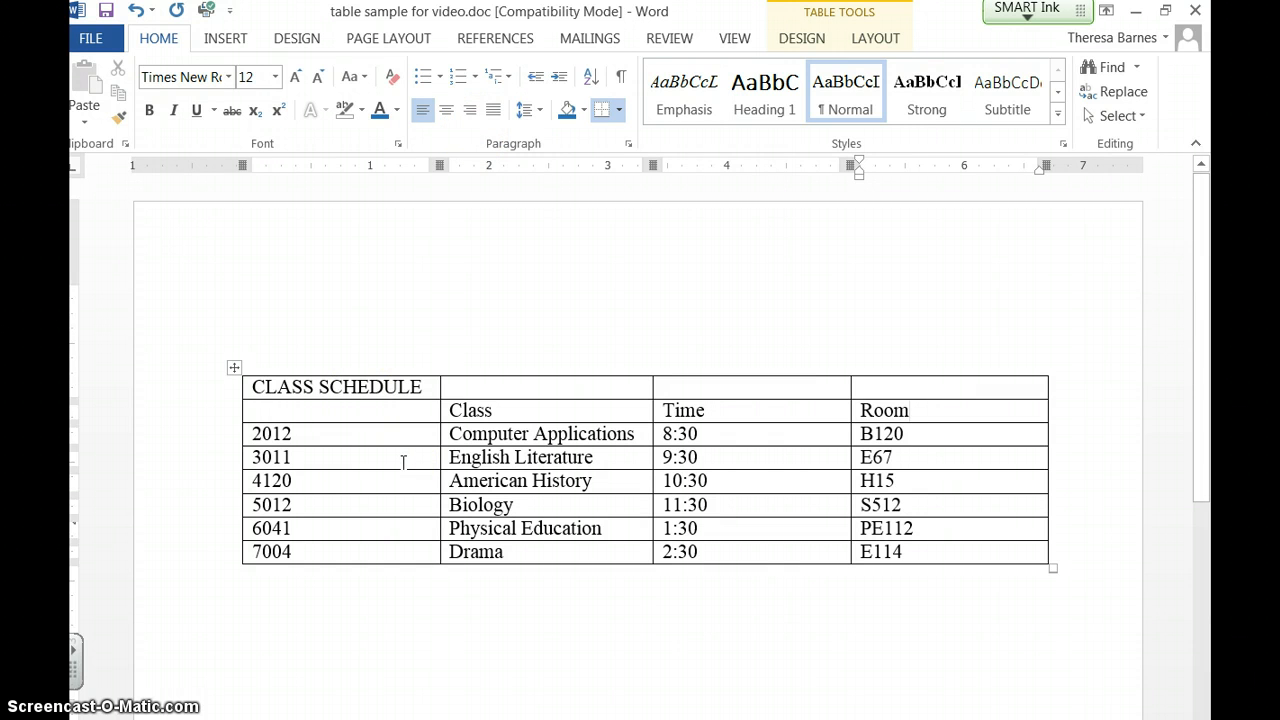
- Underline and italicize the class number 2012 in the Computer Applications row
left_click_drag(293, 433, 252, 434)
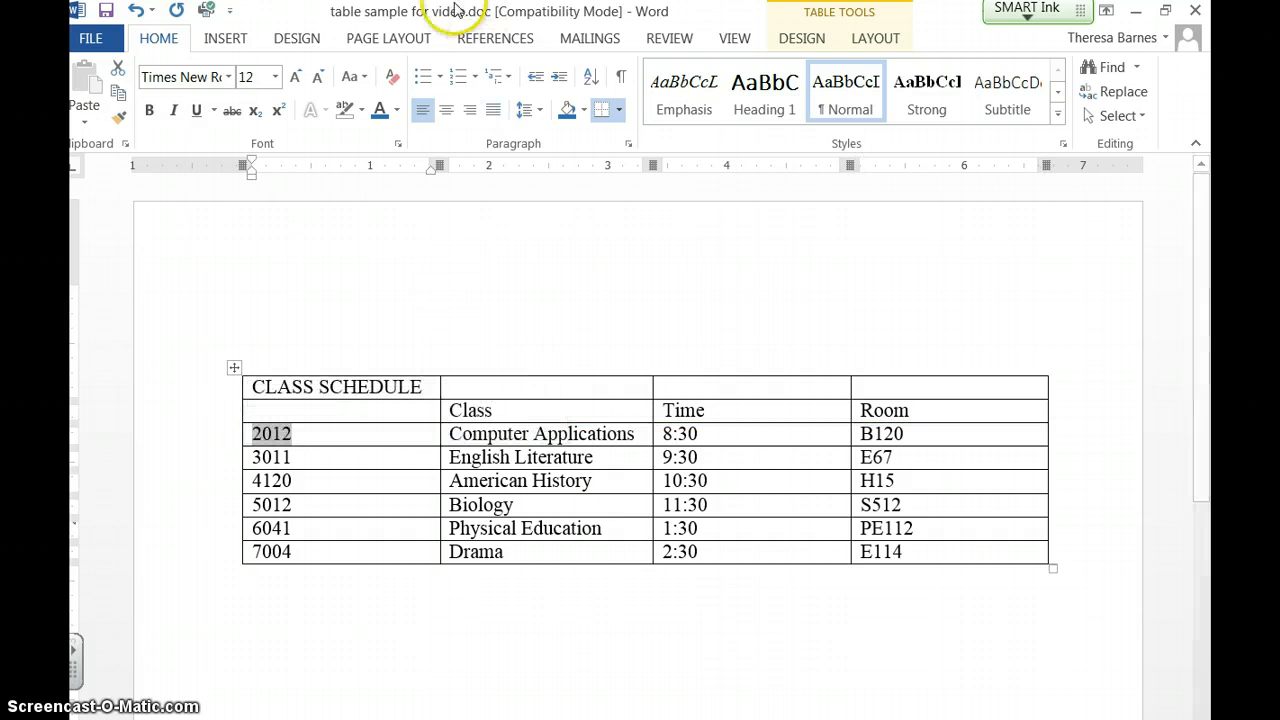
left_click(197, 111)
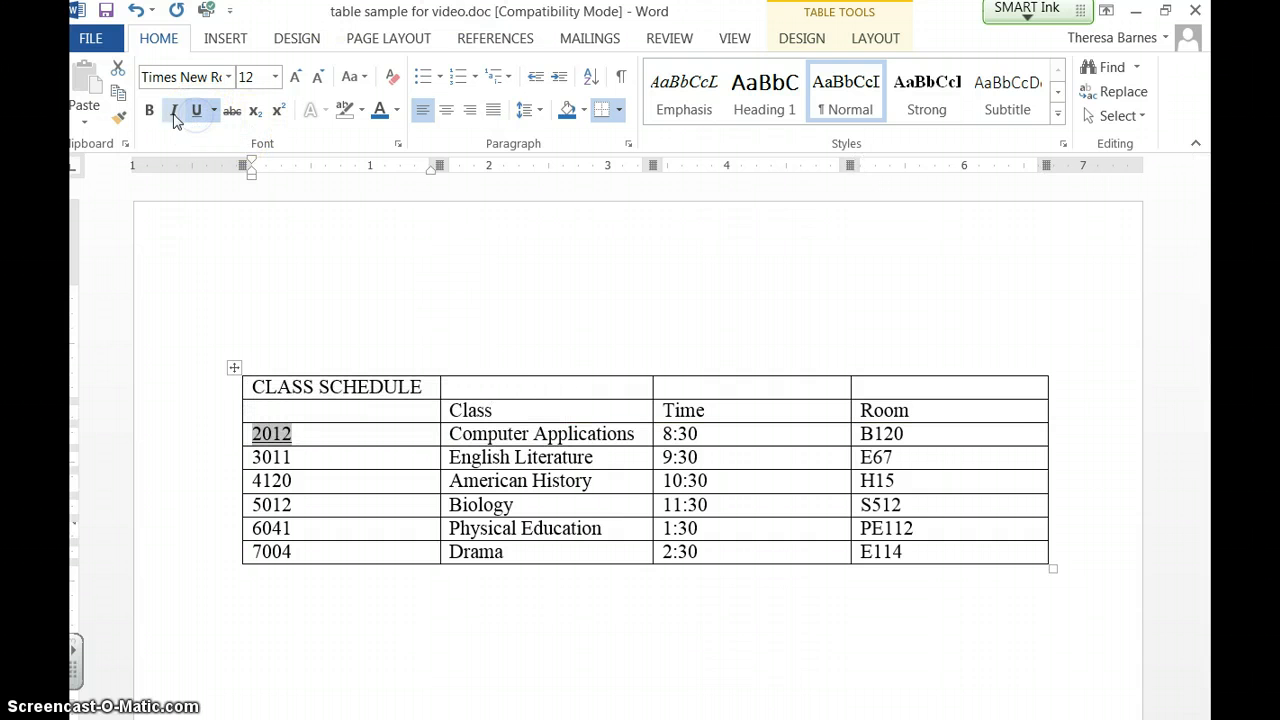
left_click(173, 113)
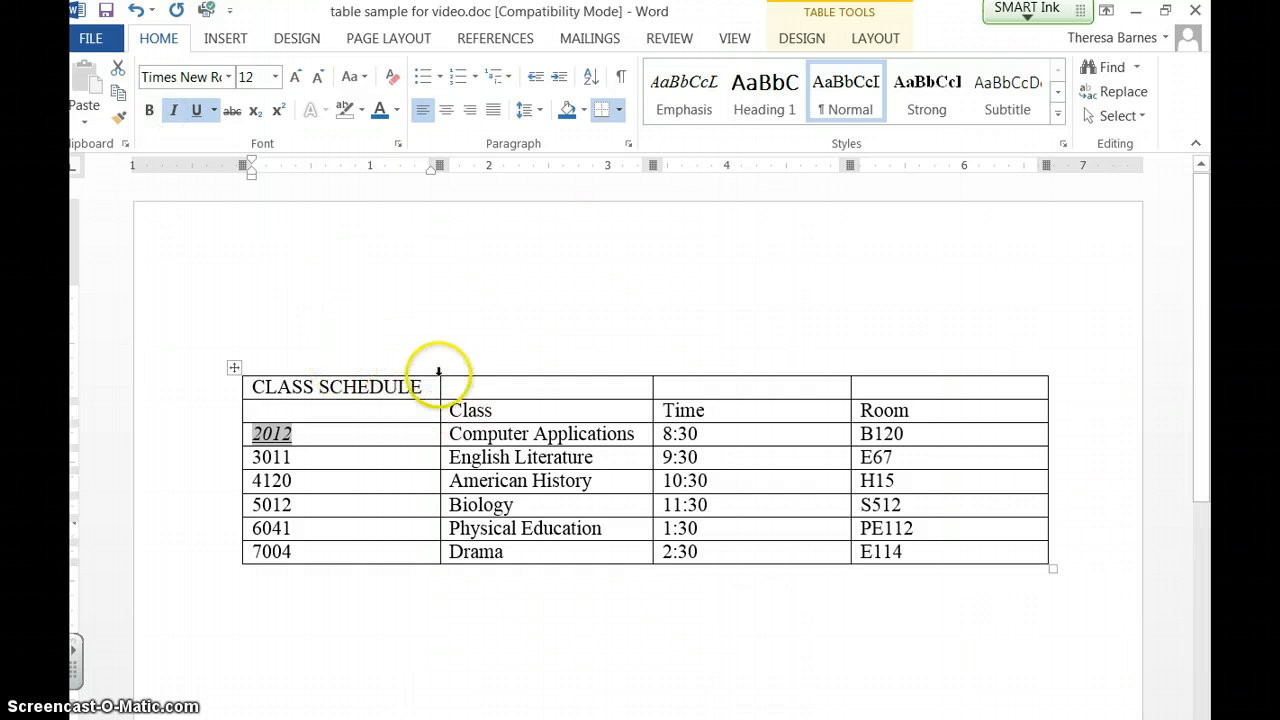
- Color the text of the Class column blue and make the Physical Education row bold
left_click(525, 372)
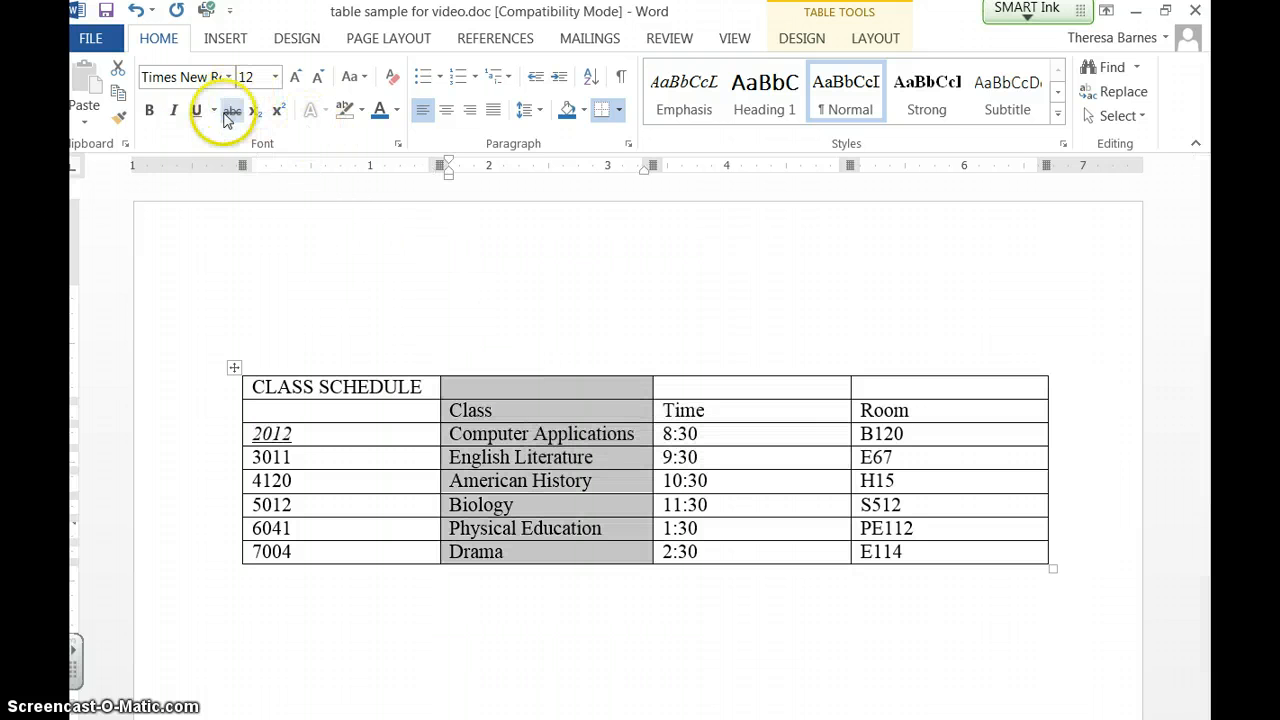
left_click(383, 115)
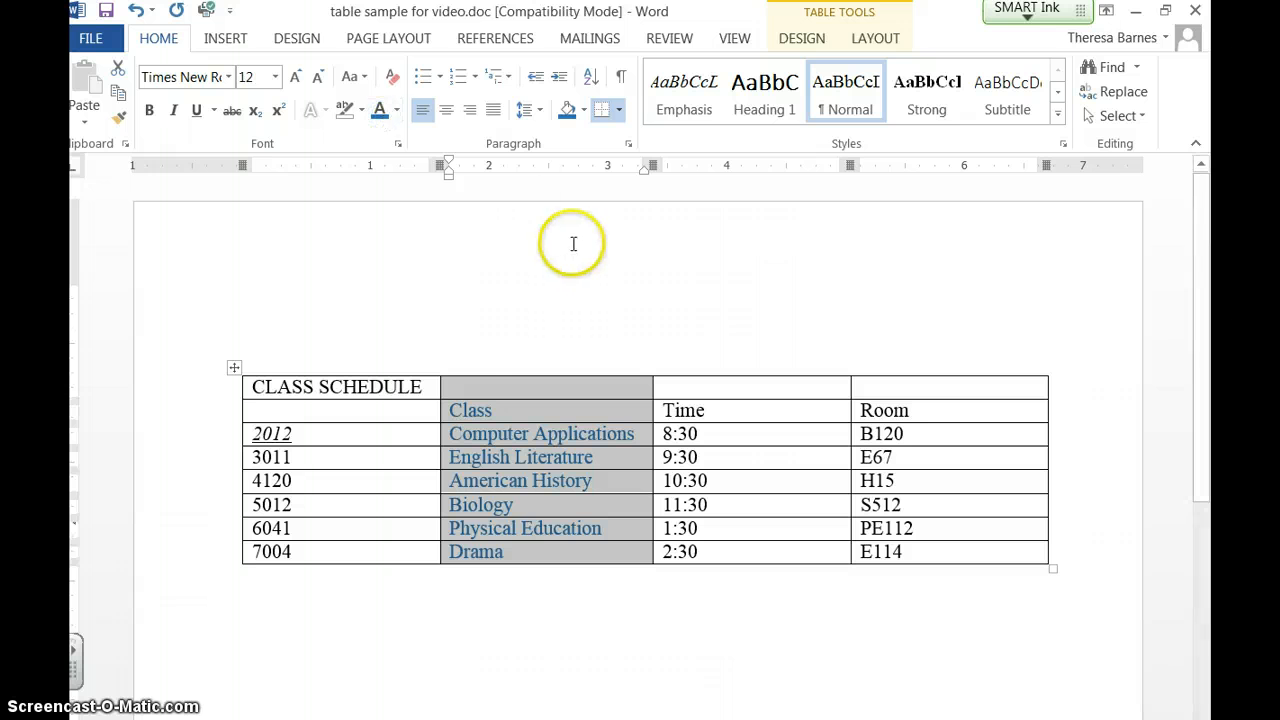
left_click(226, 532)
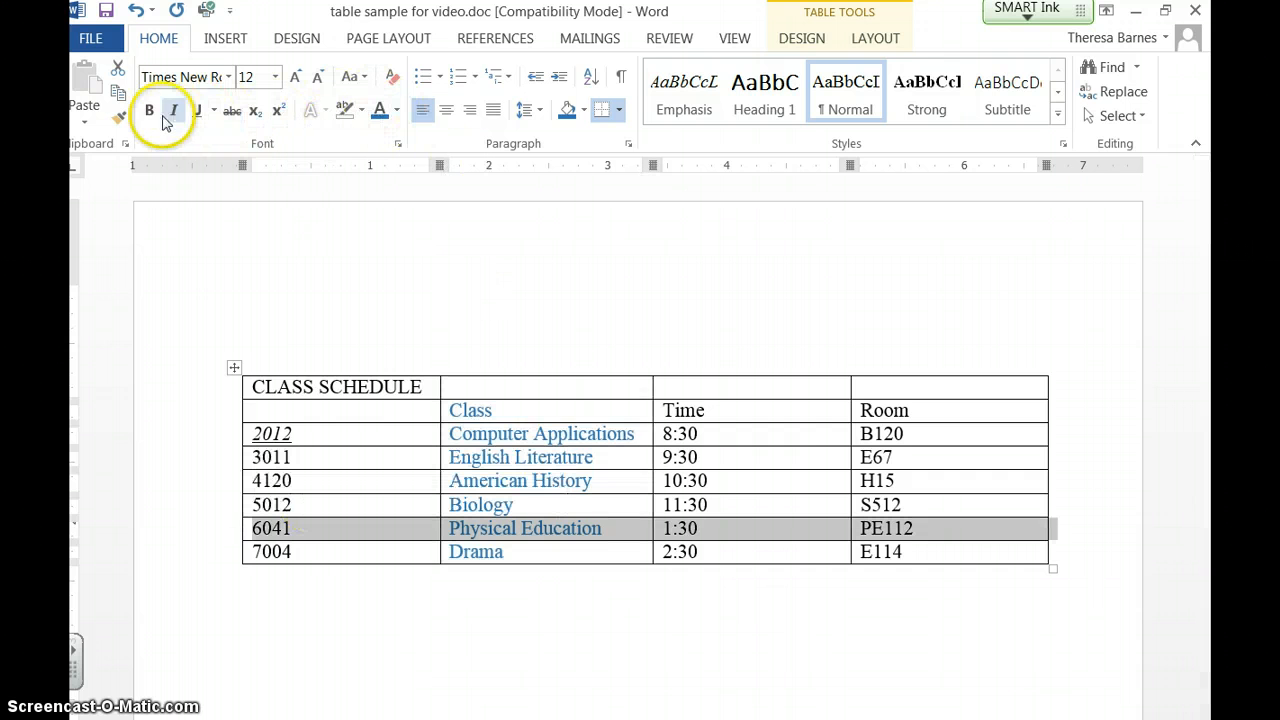
left_click(149, 111)
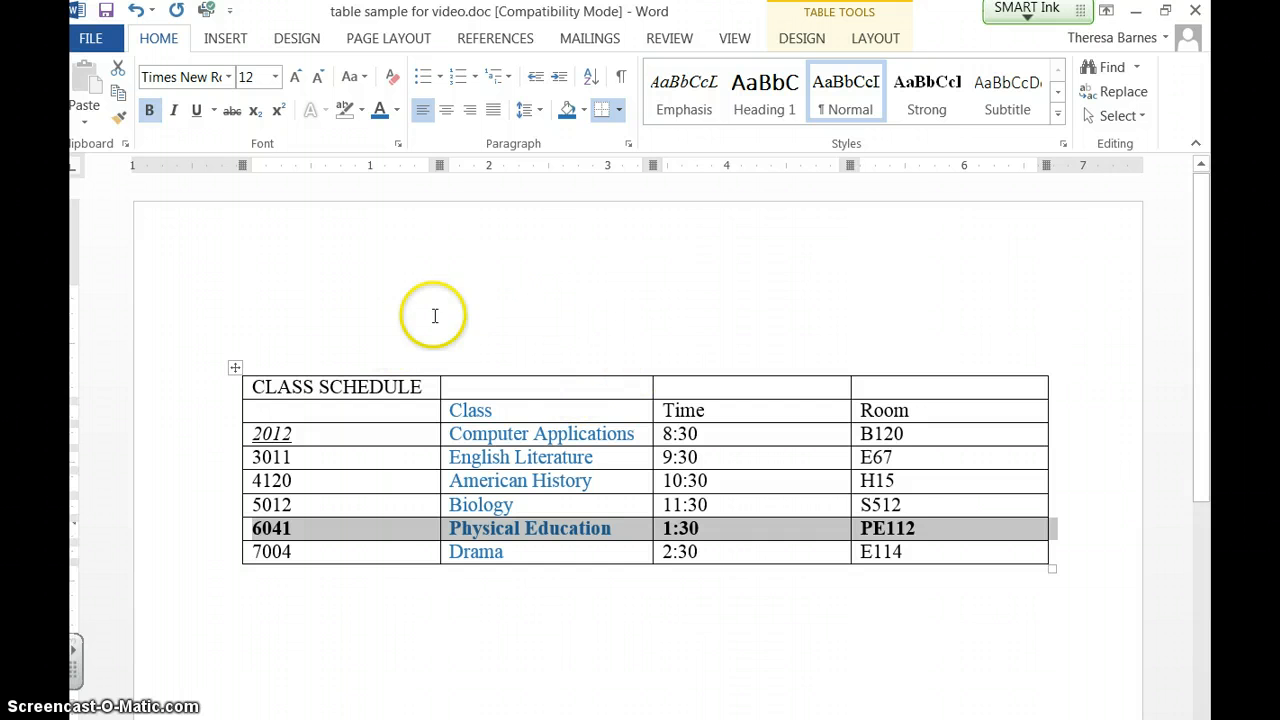
- Shade the entire class schedule table with the standard yellow color
left_click(235, 366)
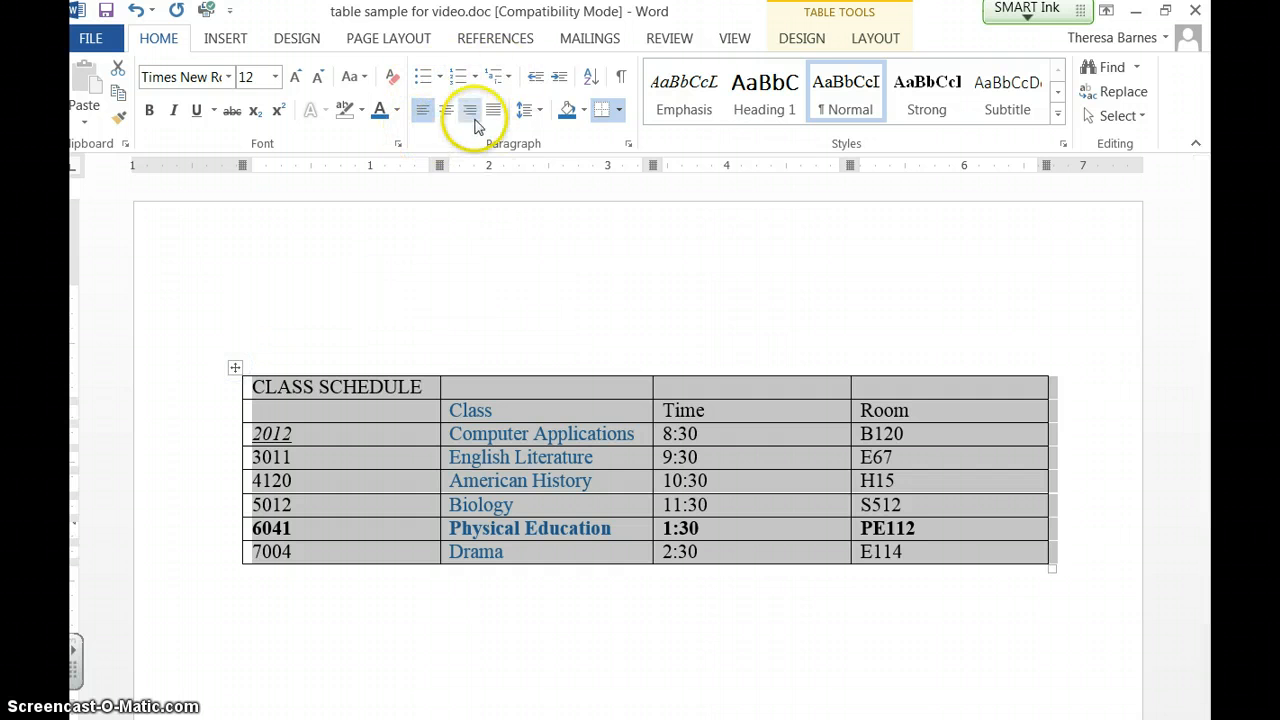
left_click(585, 114)
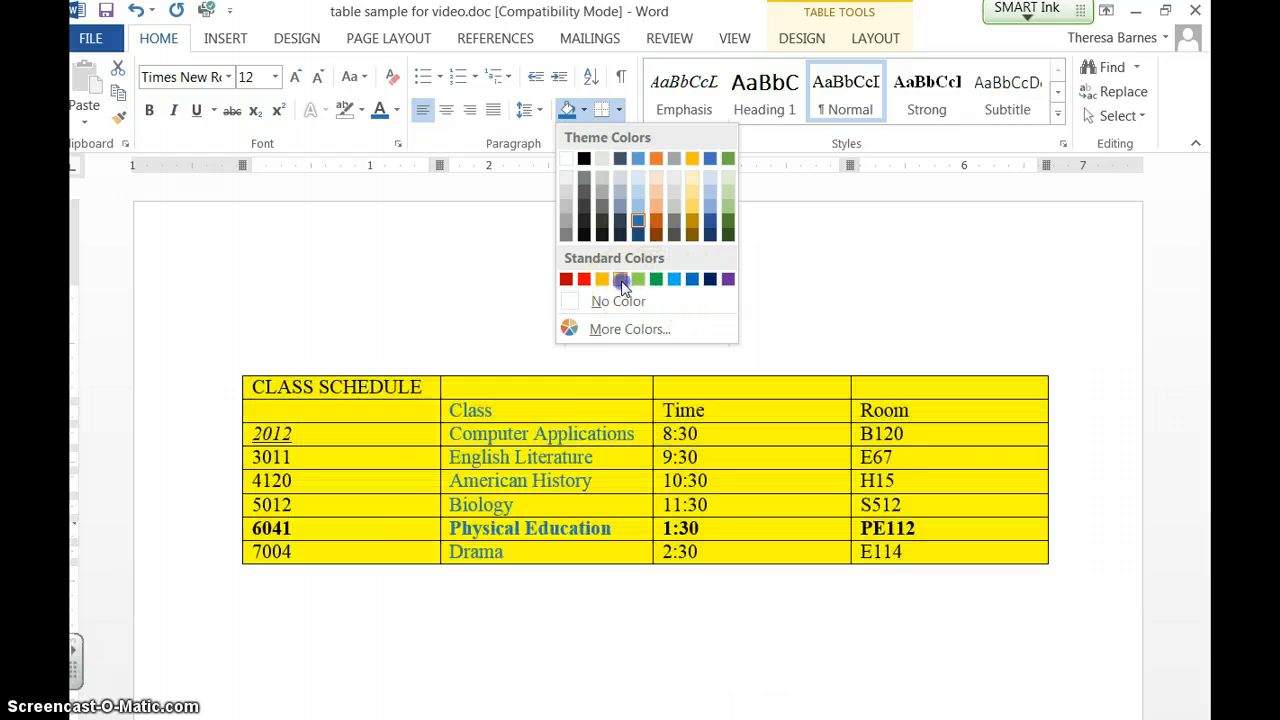
left_click(621, 282)
left_click(432, 278)
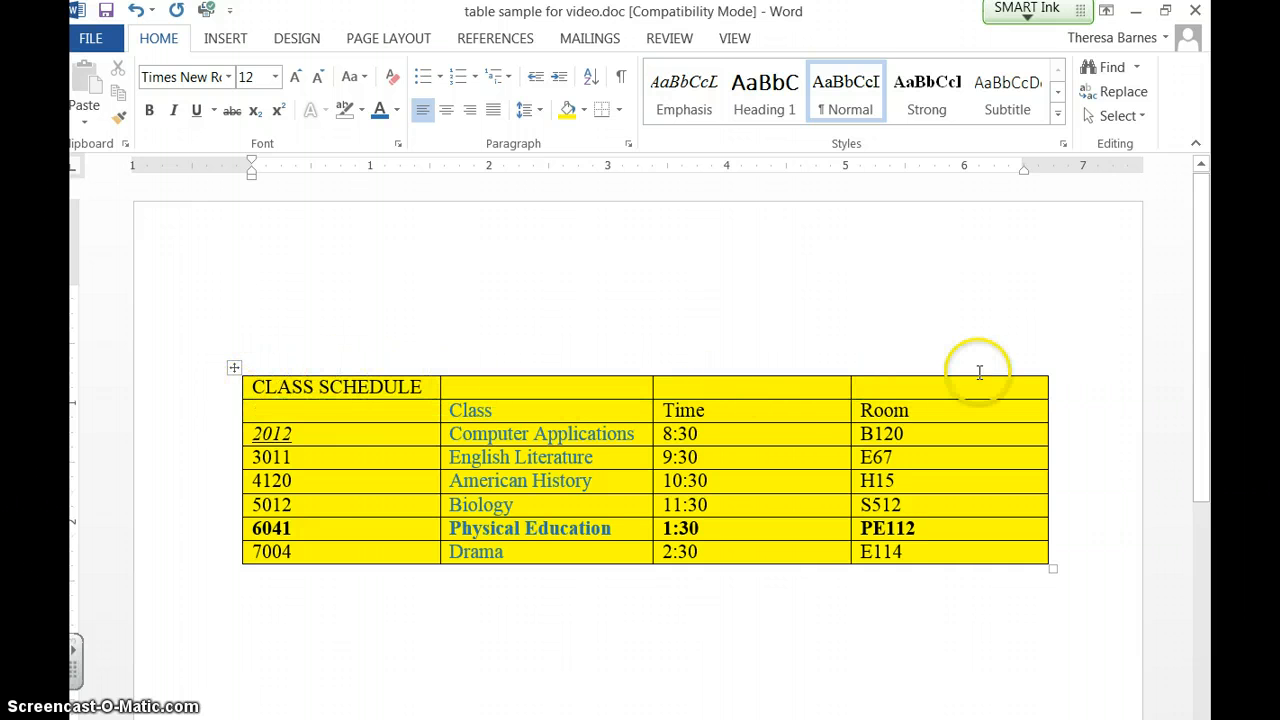
- Merge the cells of the table's first row and center the CLASS SCHEDULE title
left_click(214, 399)
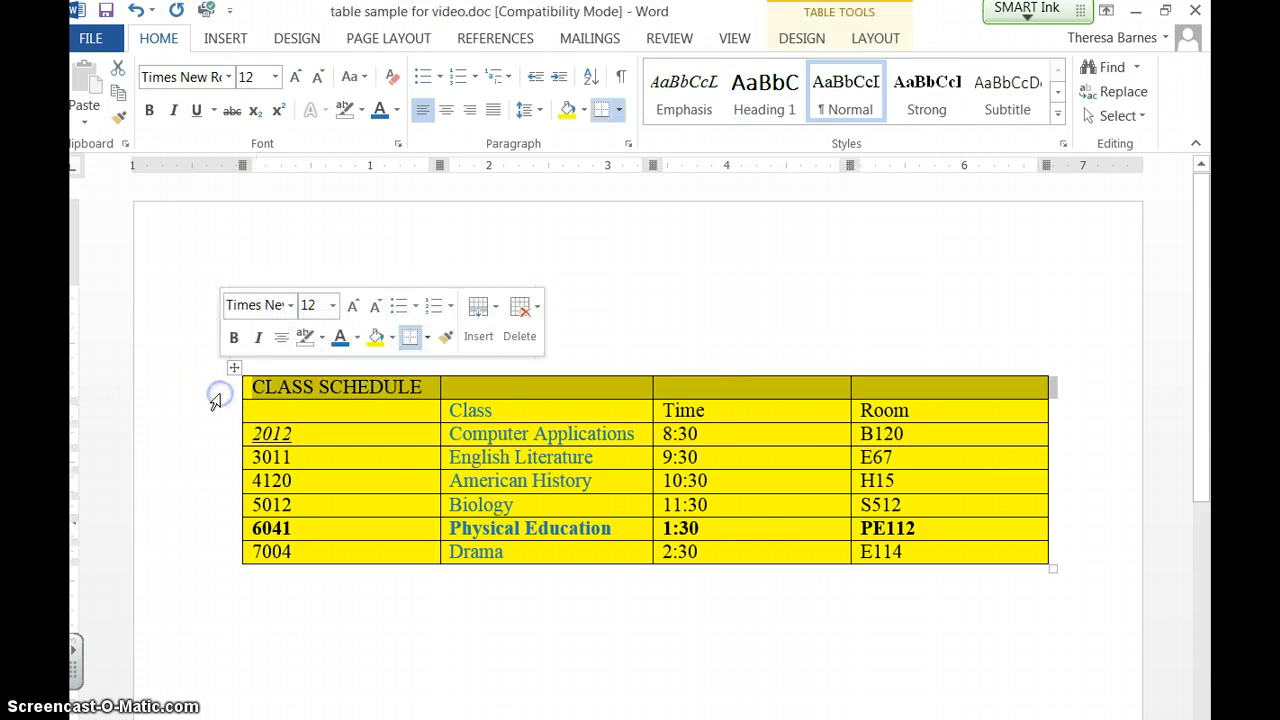
right_click(482, 388)
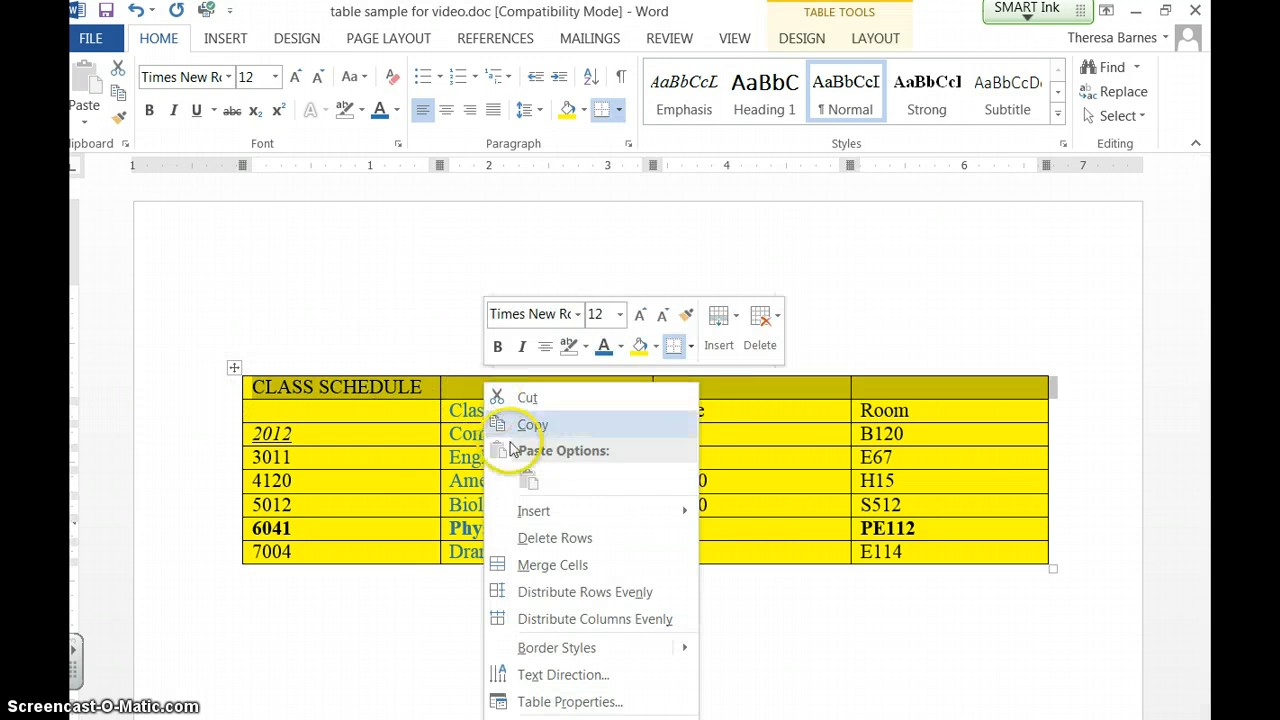
left_click(553, 566)
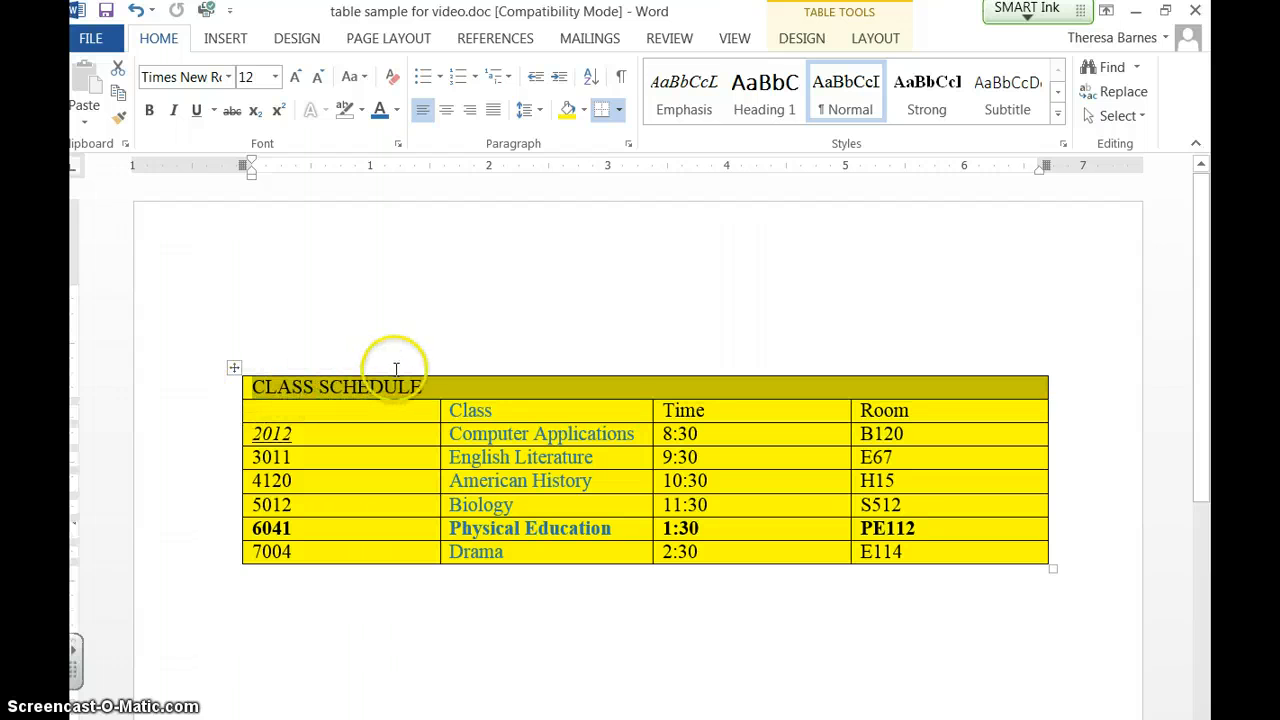
left_click(236, 386)
left_click(447, 112)
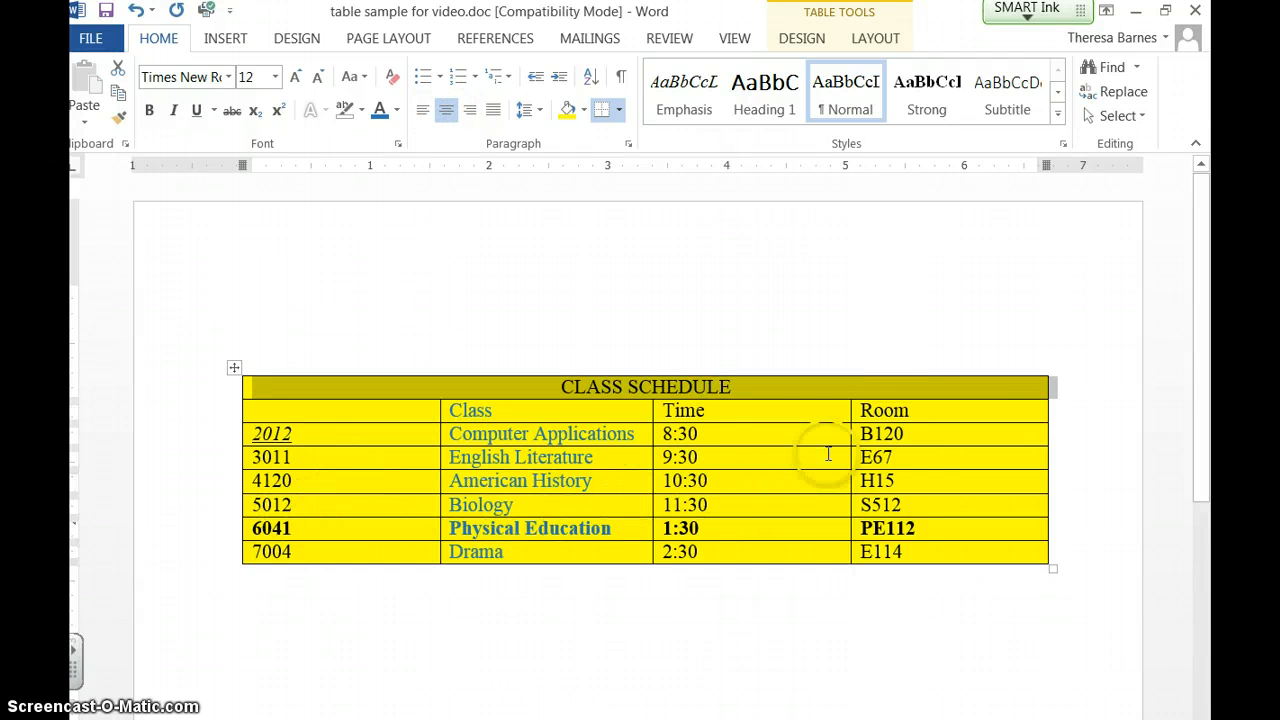
- Center the text of the B120 room cell and return it to left alignment
left_click(920, 436)
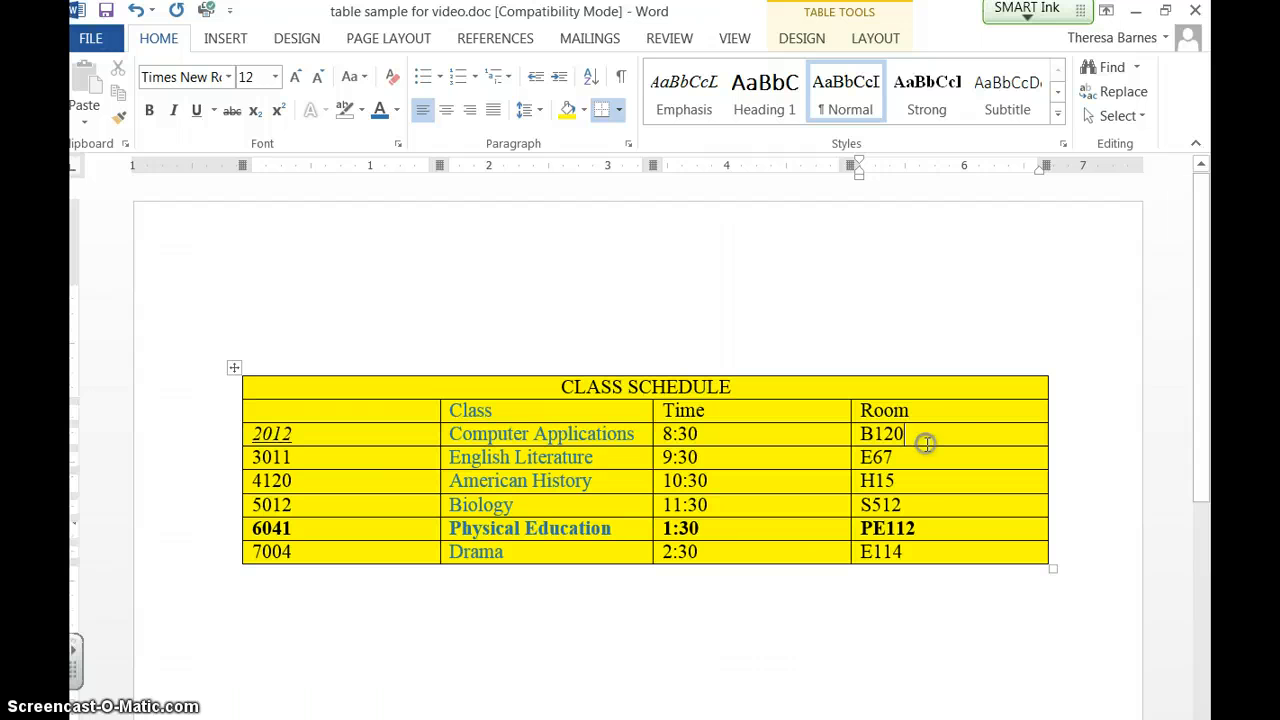
left_click(447, 110)
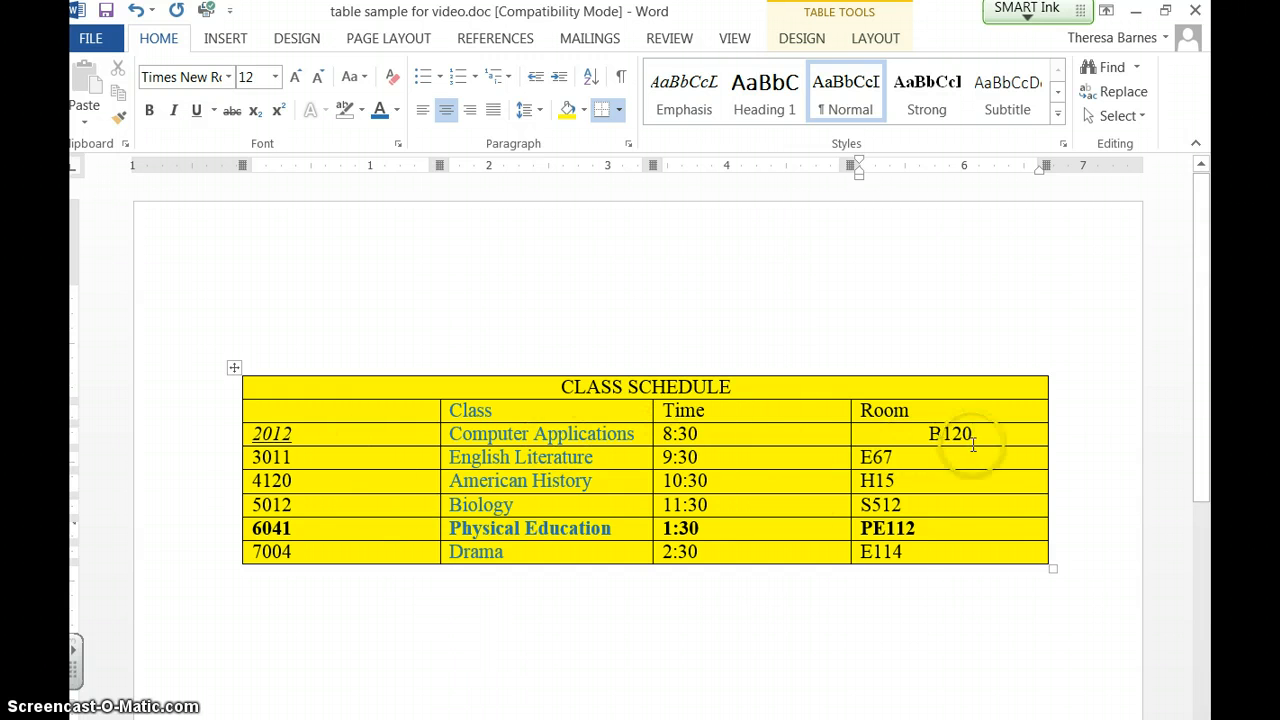
left_click(929, 434)
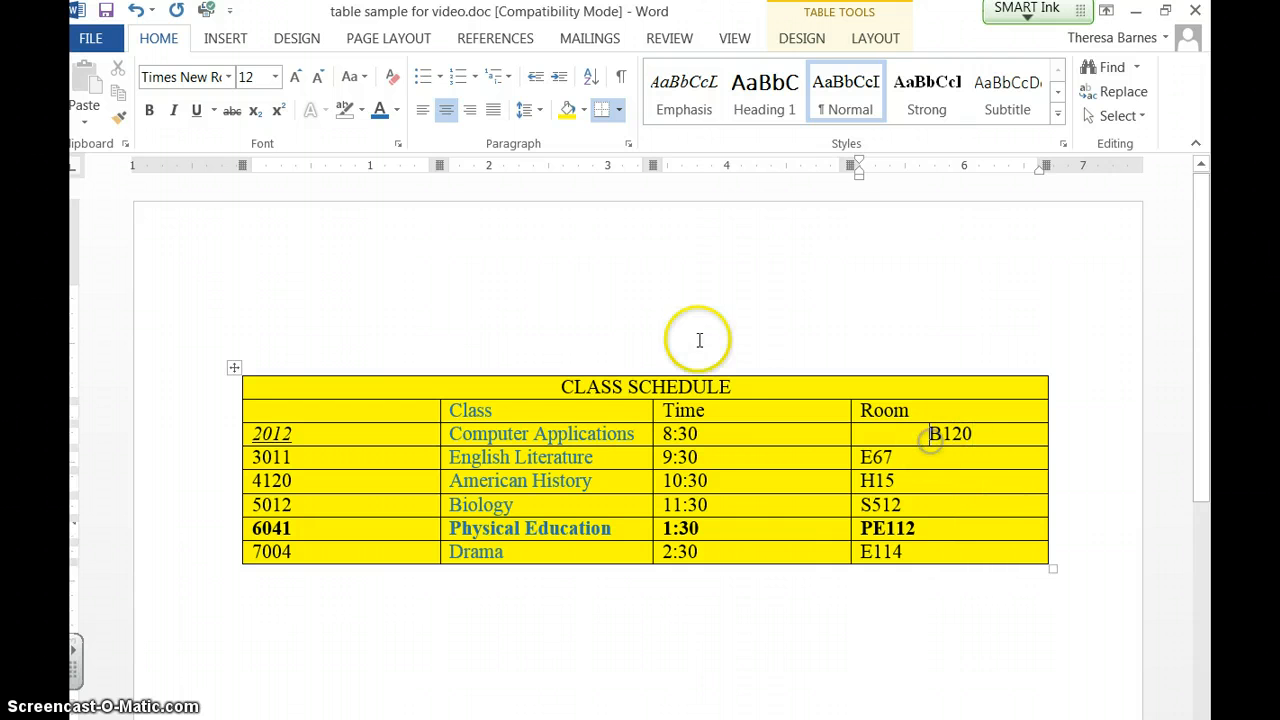
left_click(418, 110)
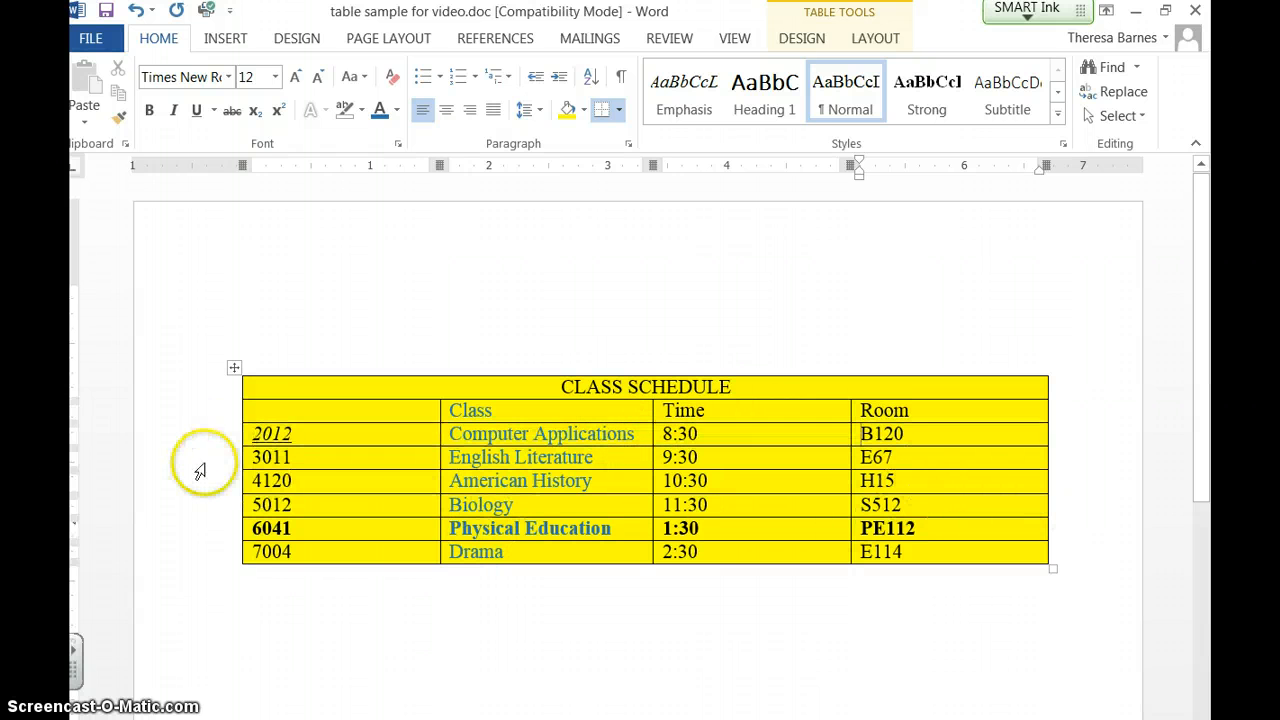
- Resize the whole table's columns with AutoFit to Contents
left_click(232, 370)
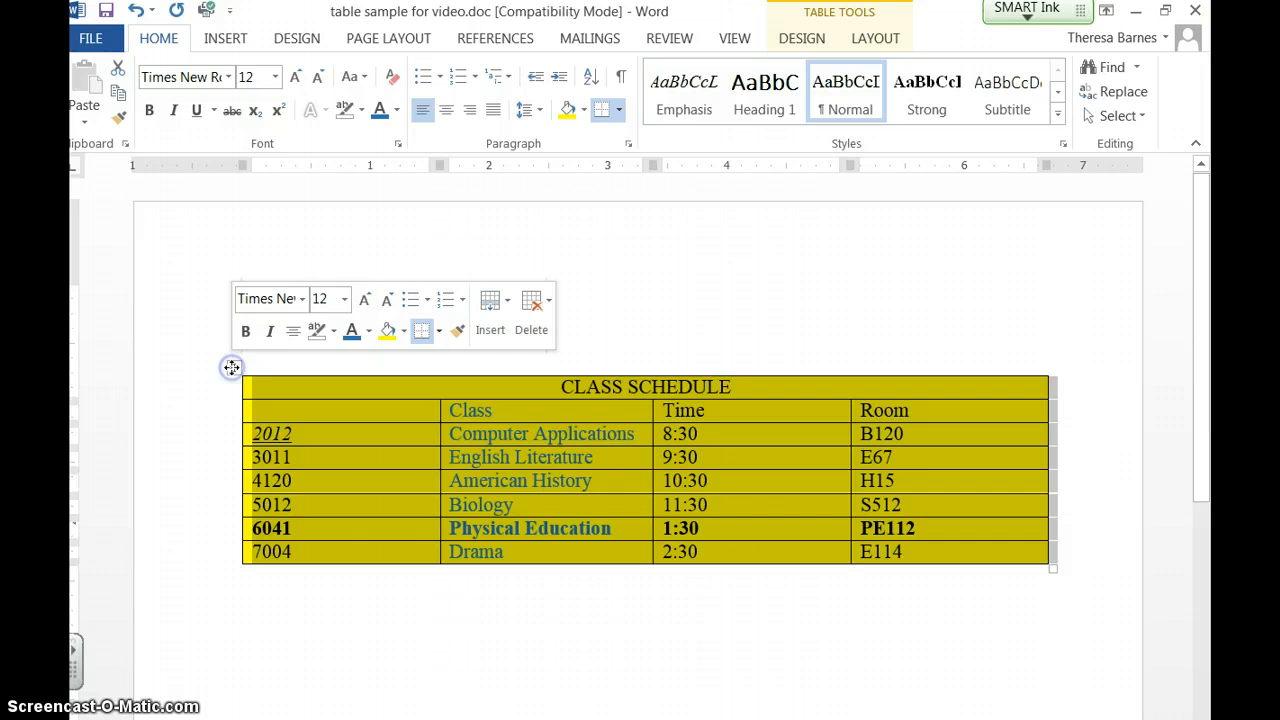
right_click(348, 438)
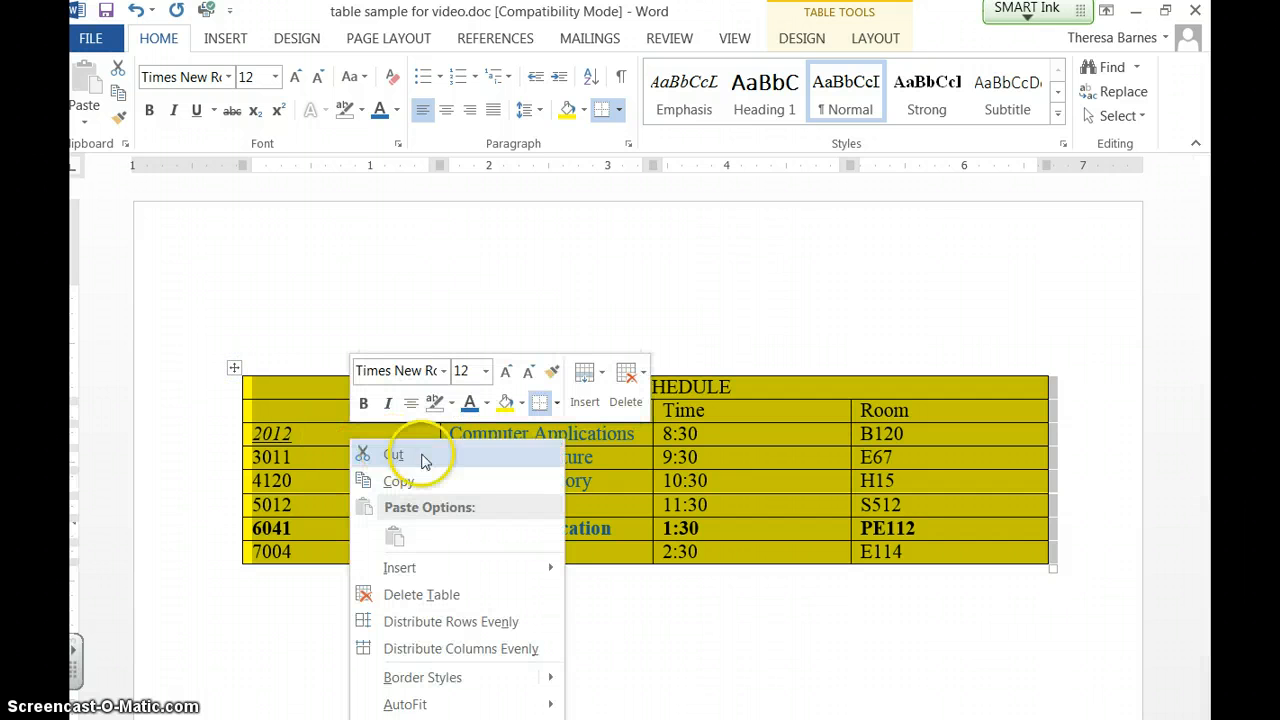
mouse_move(414, 710)
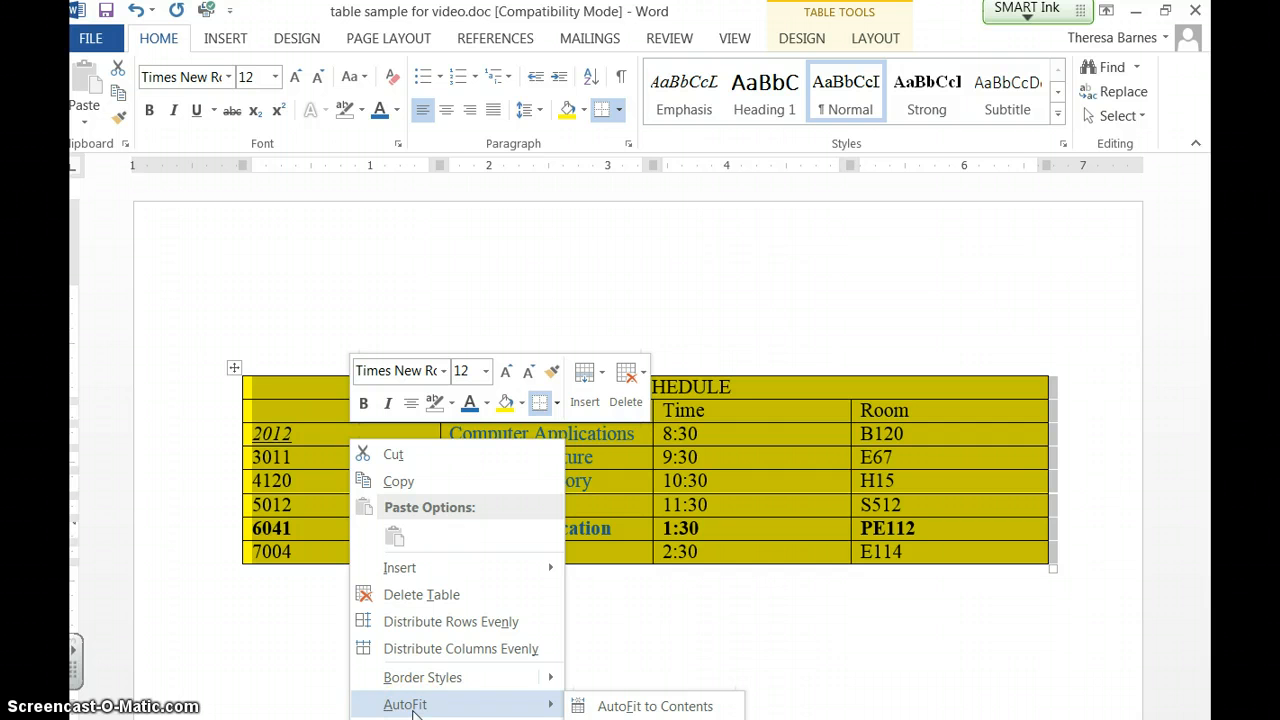
left_click(680, 708)
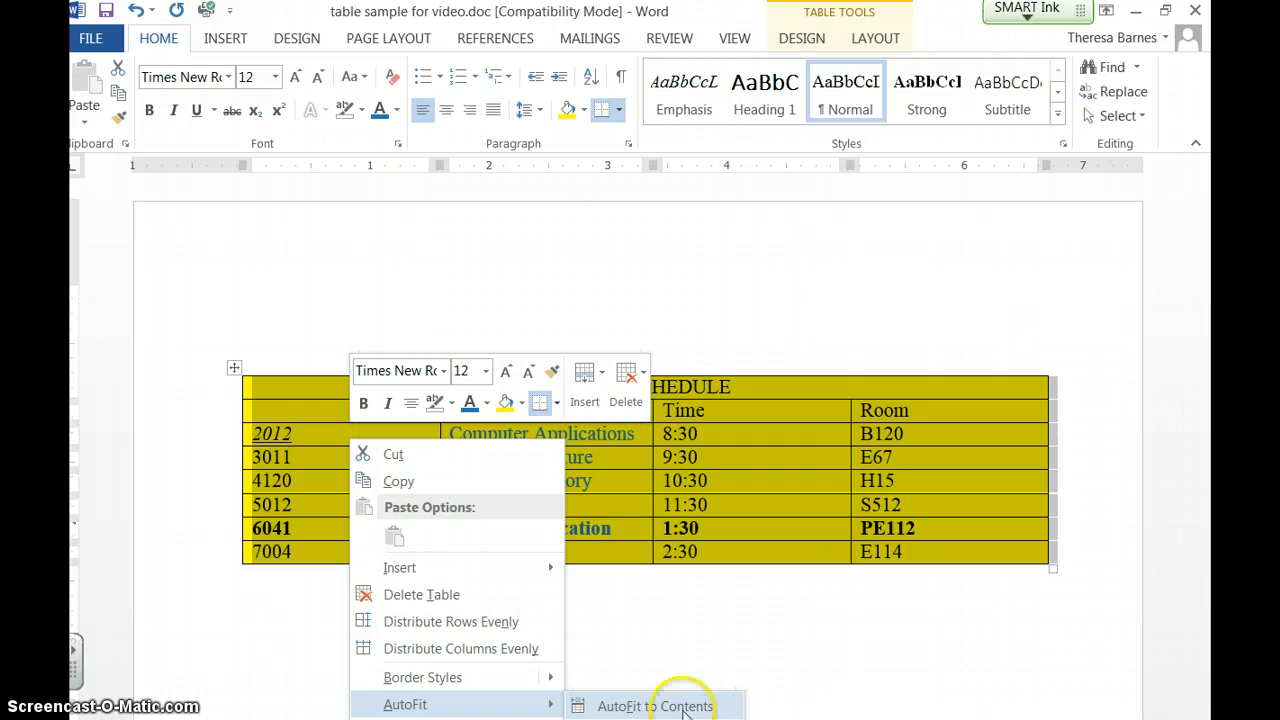
left_click(684, 708)
left_click(684, 708)
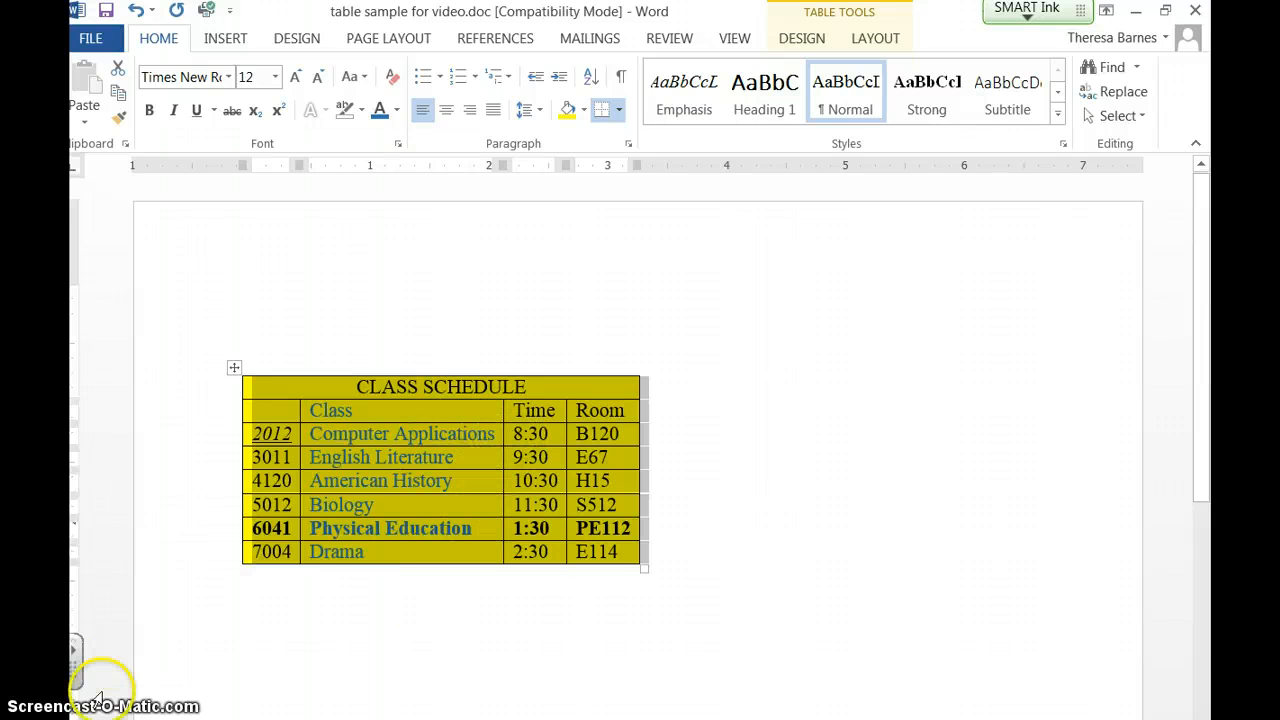
left_click(1123, 449)
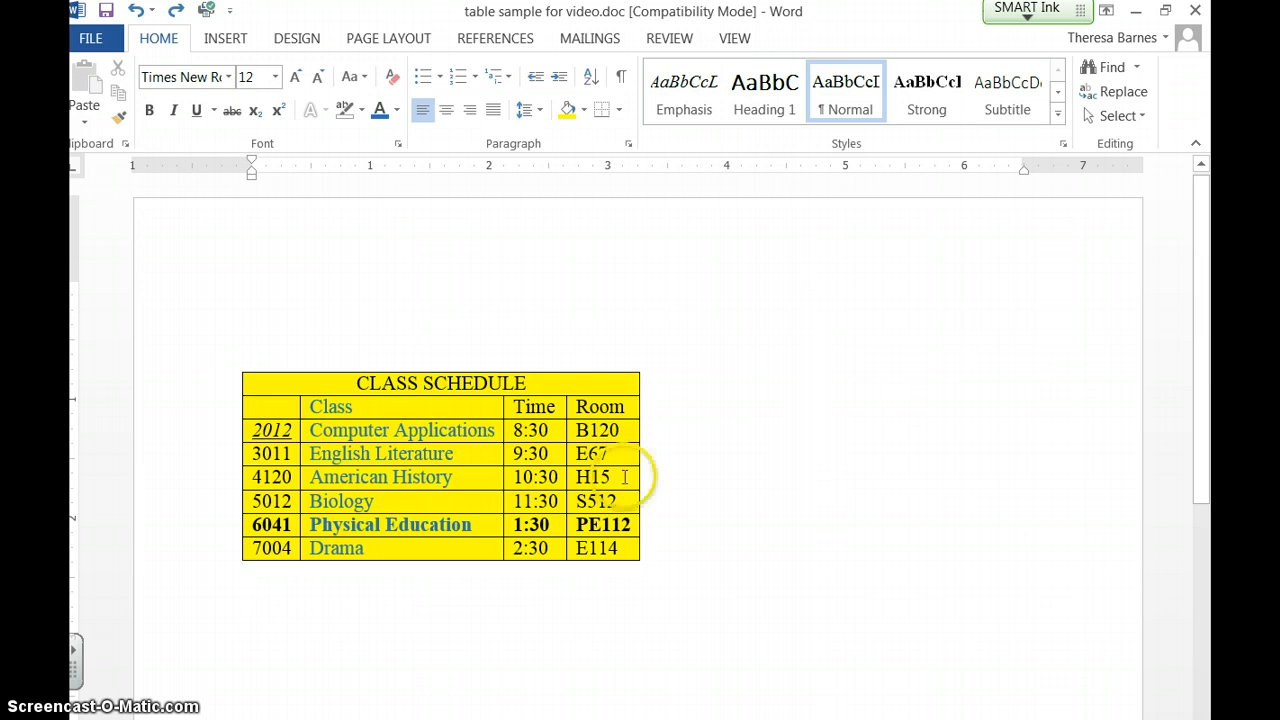
- Apply the grid table style with a solid dark blue header row and blue borders to the whole table
left_click(236, 366)
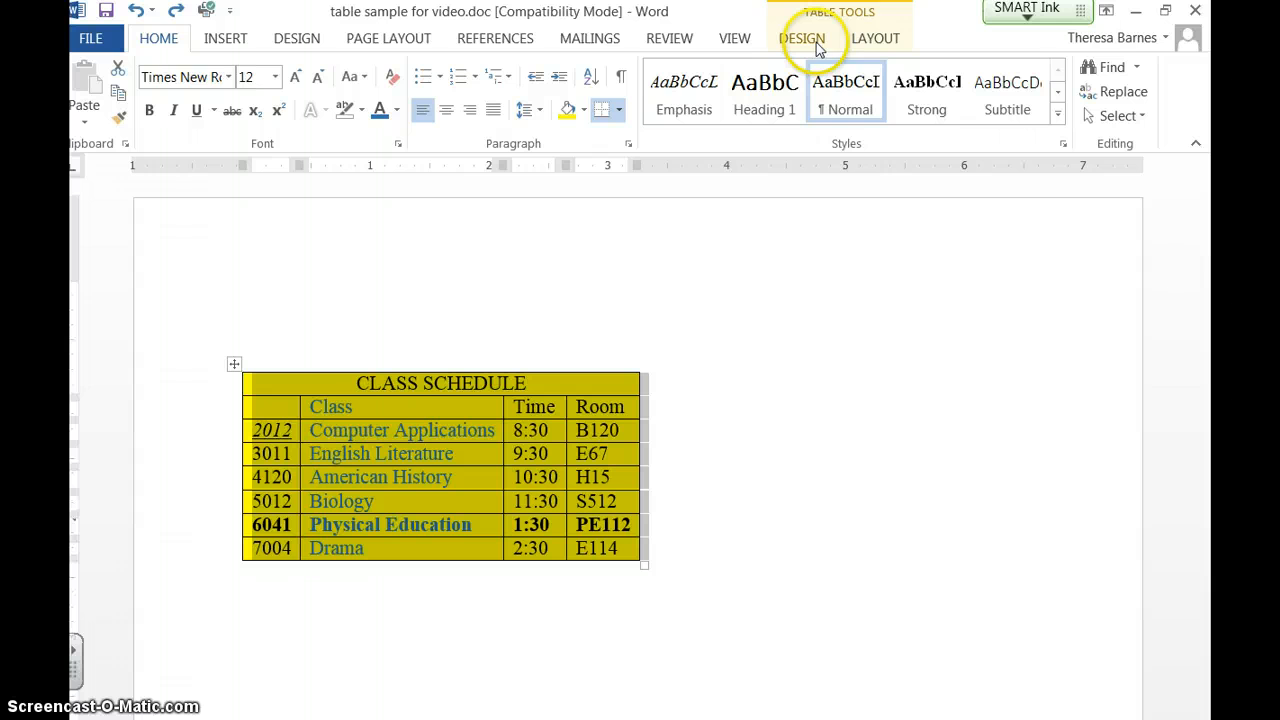
left_click(877, 40)
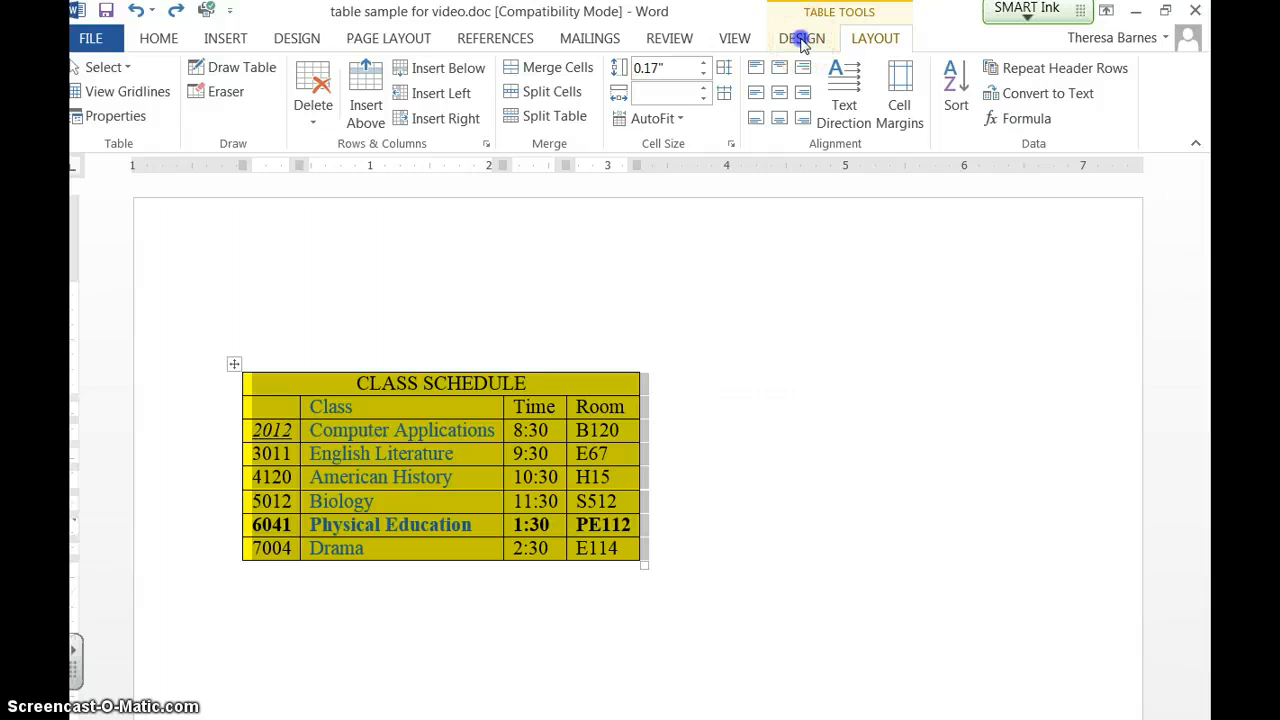
left_click(802, 40)
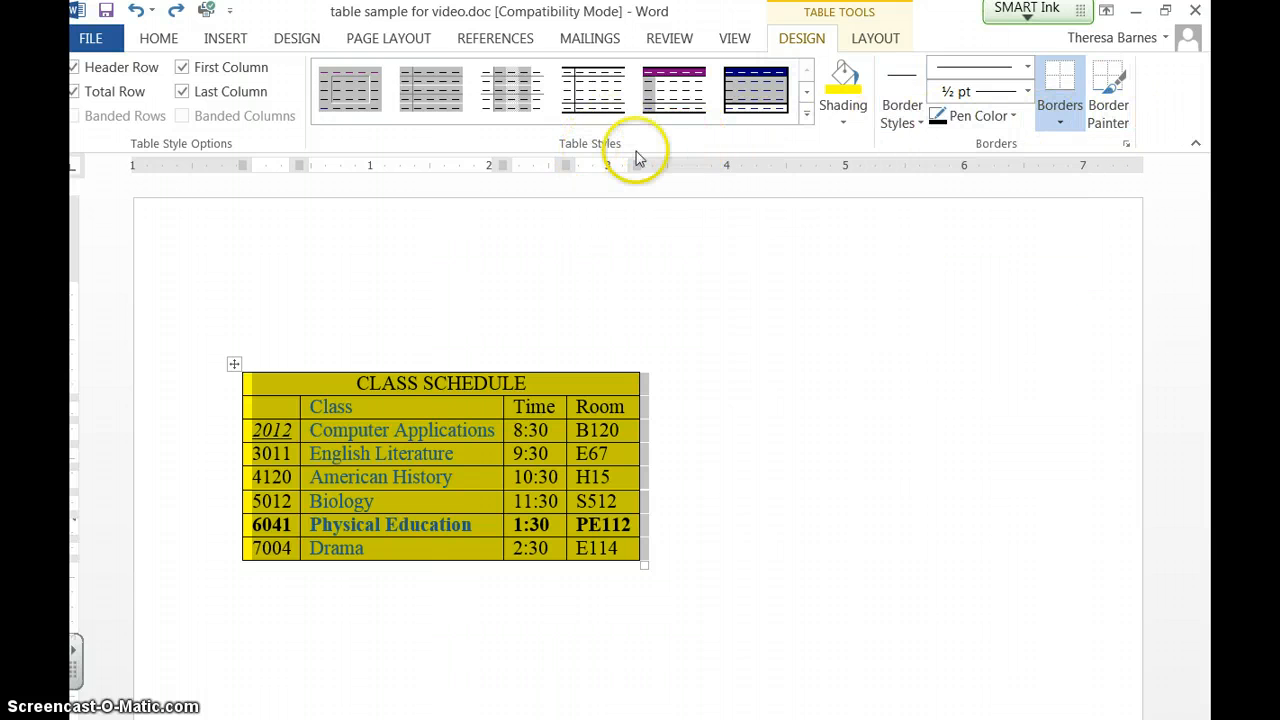
left_click(807, 116)
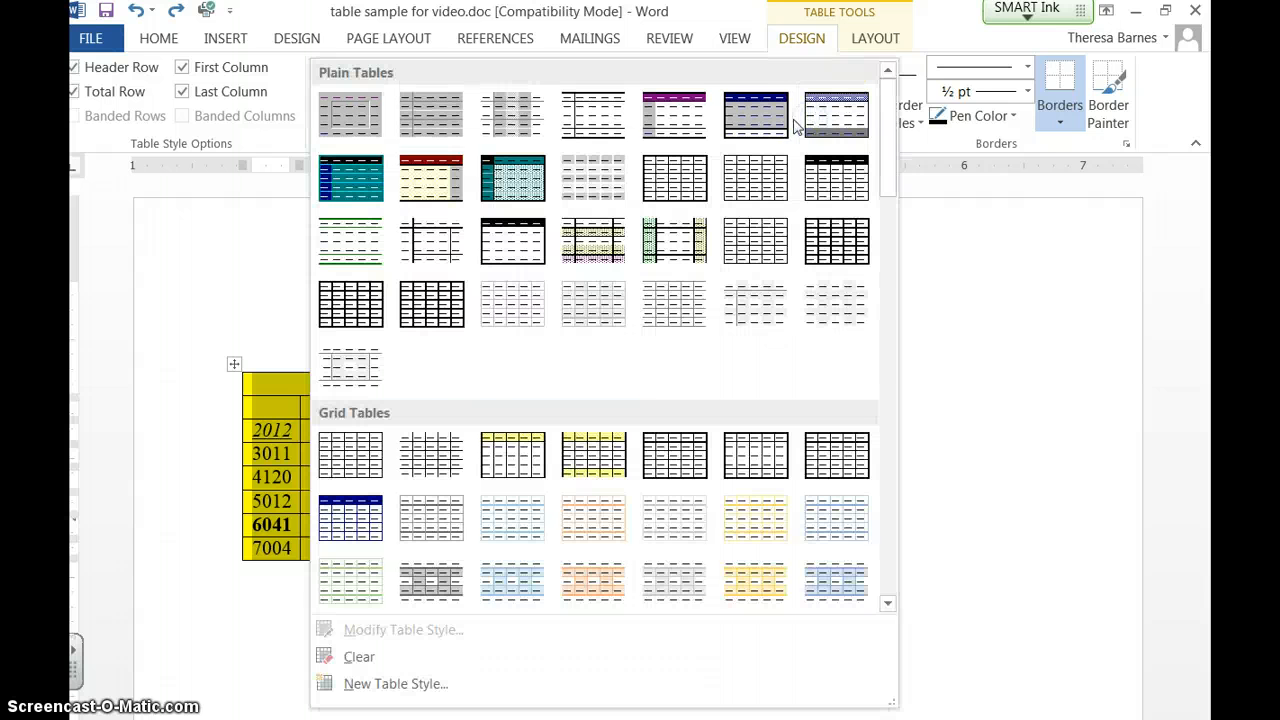
left_click(375, 540)
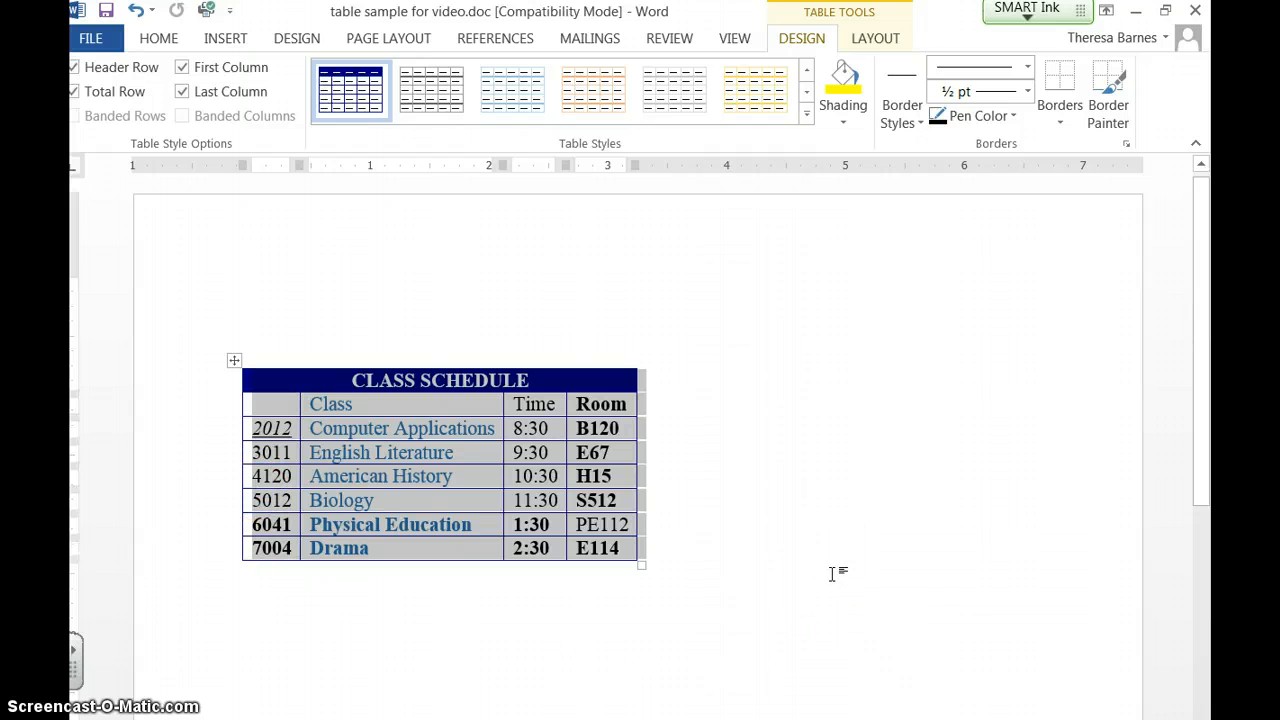
left_click(396, 624)
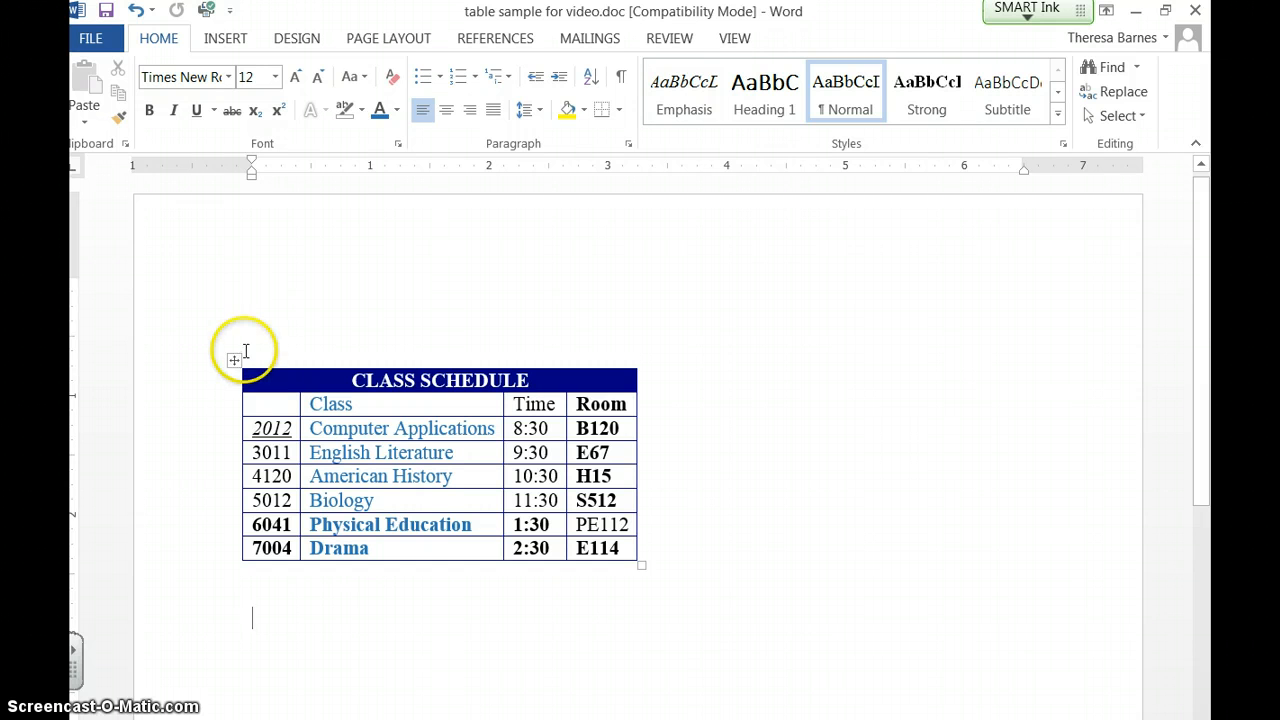
- Center the entire class schedule table horizontally on the page
left_click(232, 358)
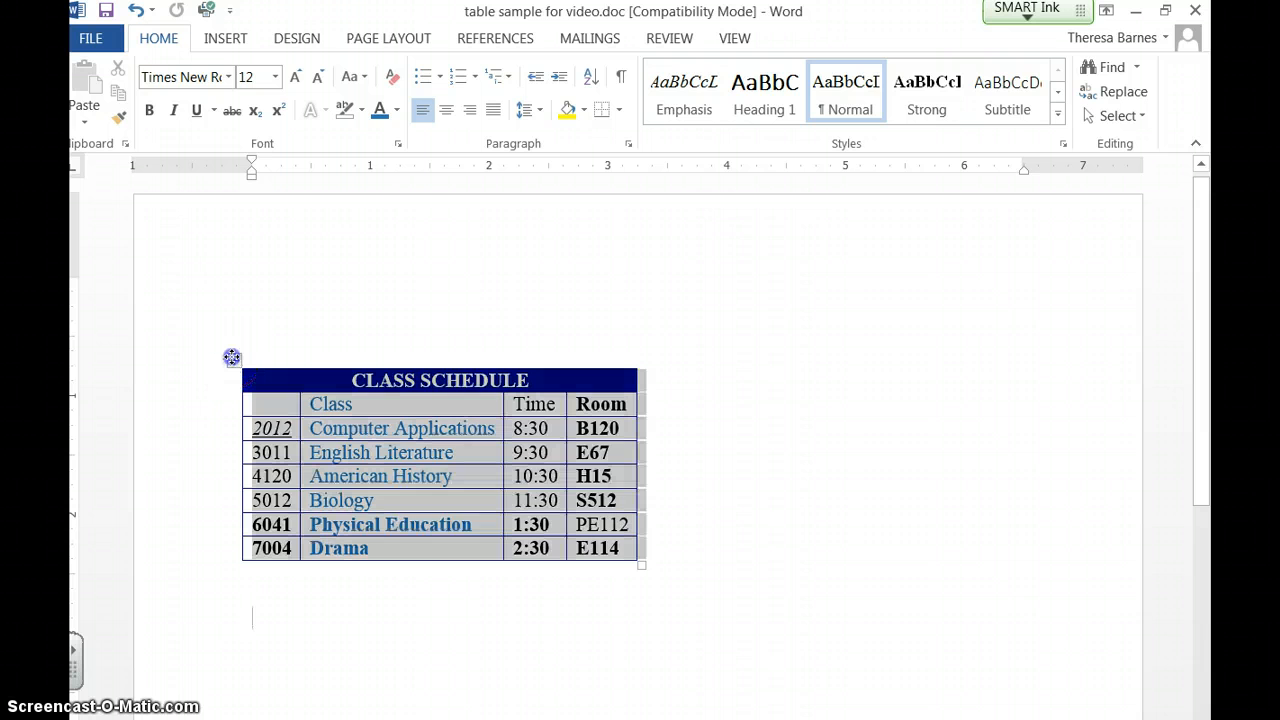
left_click(157, 38)
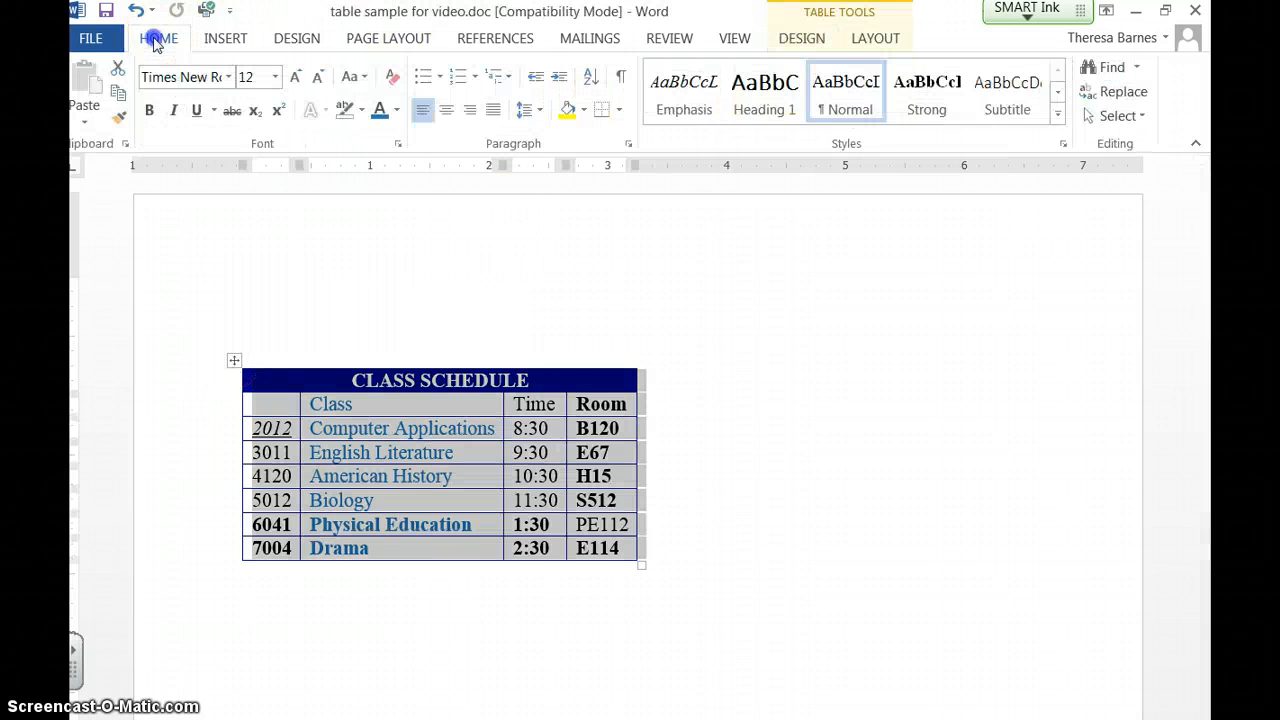
left_click(447, 112)
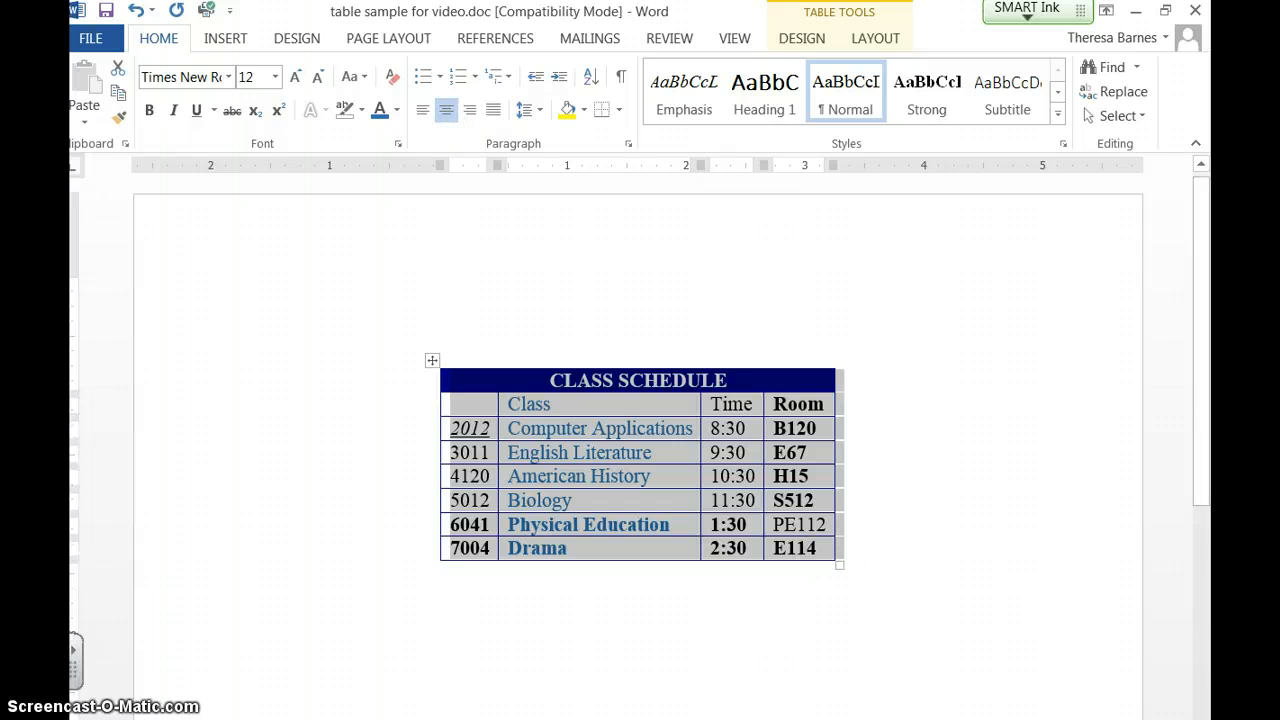